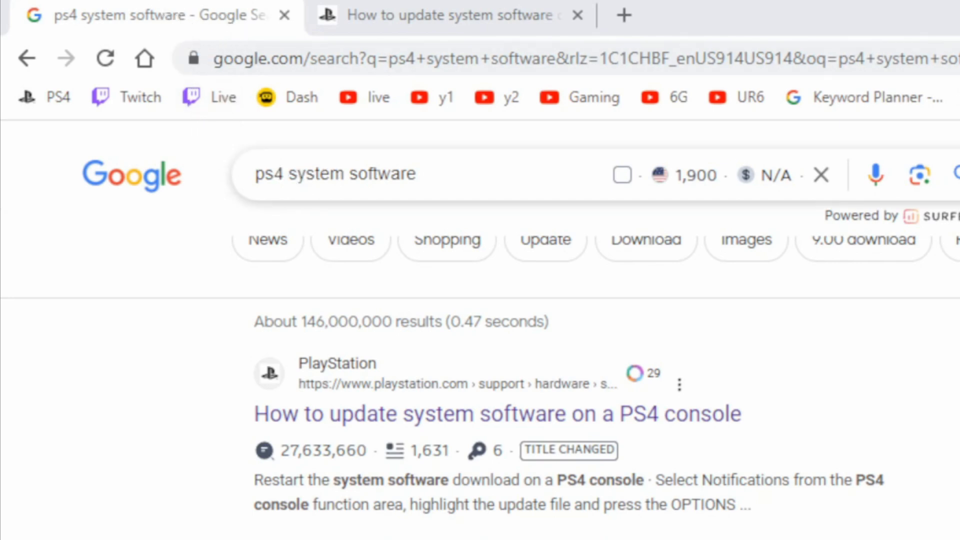
Step: Switch to the PS4 system software support page and scroll down to its reinstallation section
left_click(450, 174)
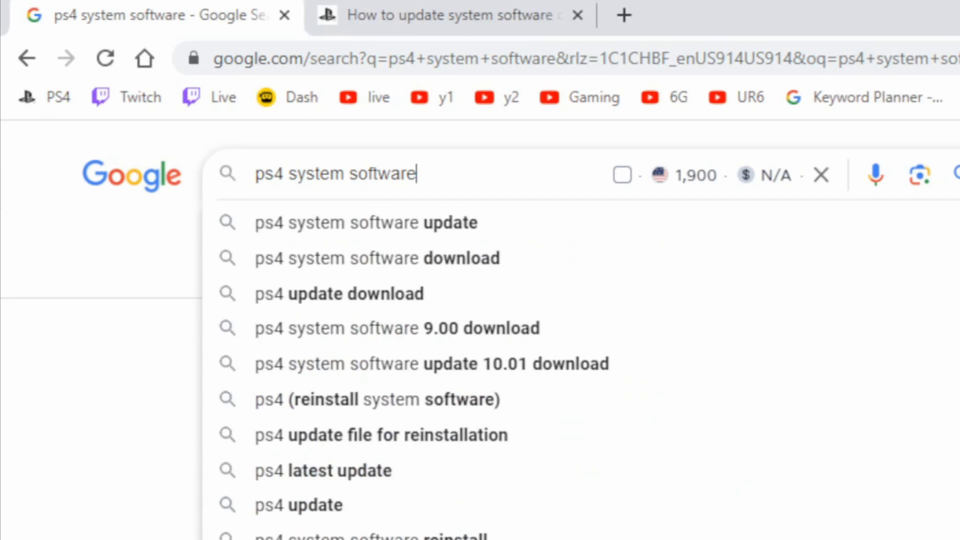
left_click(145, 456)
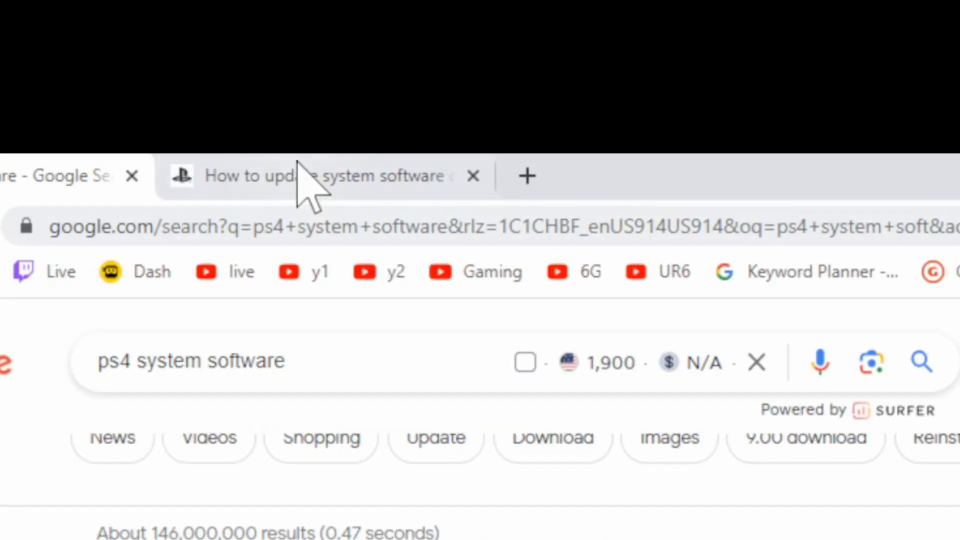
left_click(298, 159)
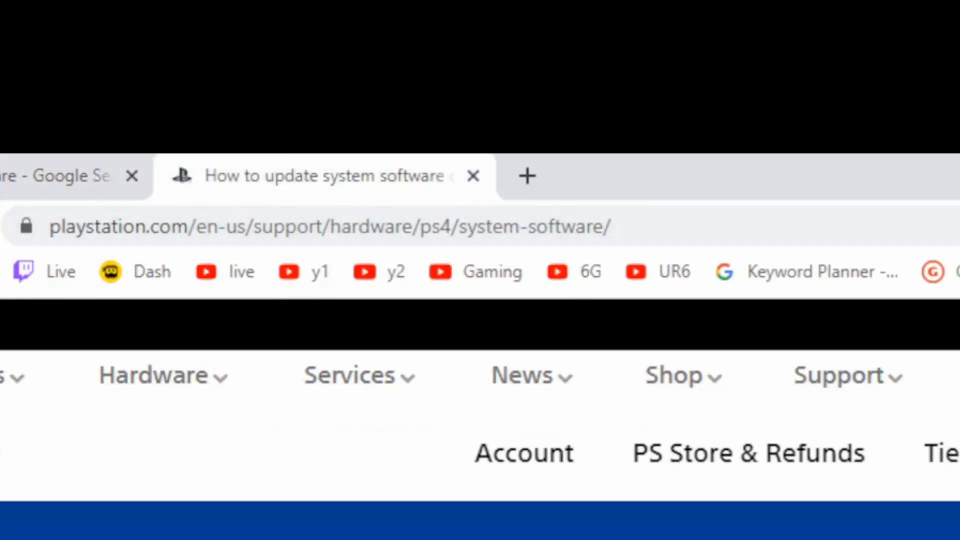
scroll(230, 240, "down", 8)
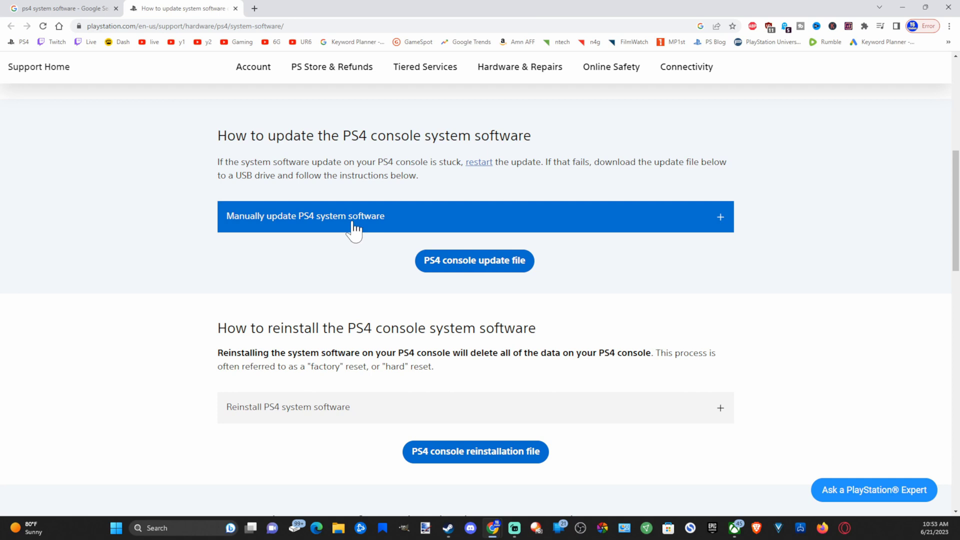
scroll(550, 220, "down", 2)
scroll(415, 280, "down", 2)
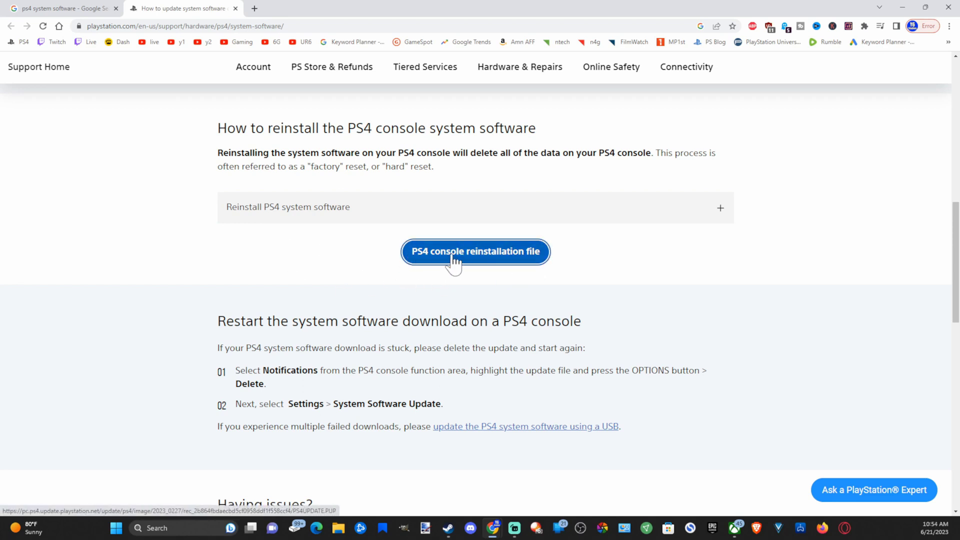
Step: Download the 1,019 MB PS4UPDATE.PUP reinstallation file and show it in its folder
left_click(474, 257)
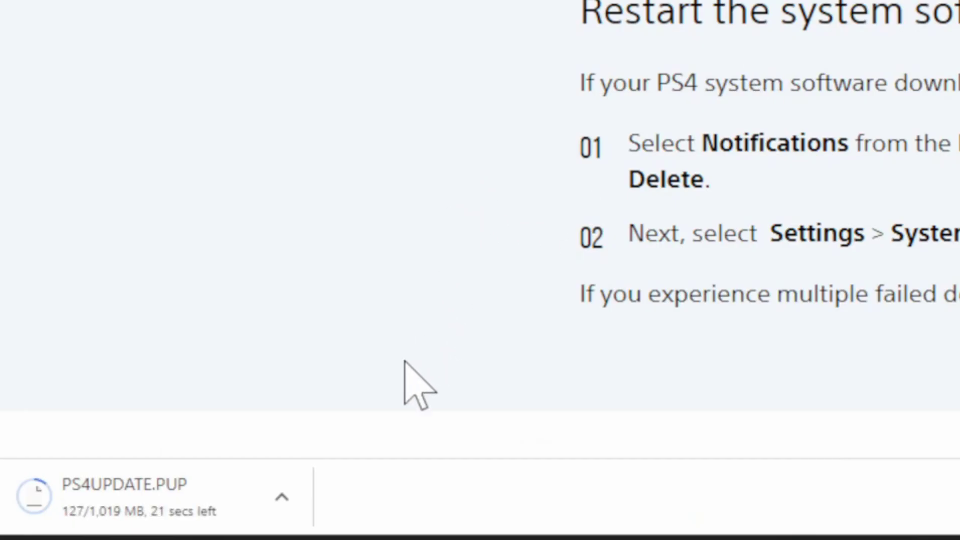
left_click(284, 505)
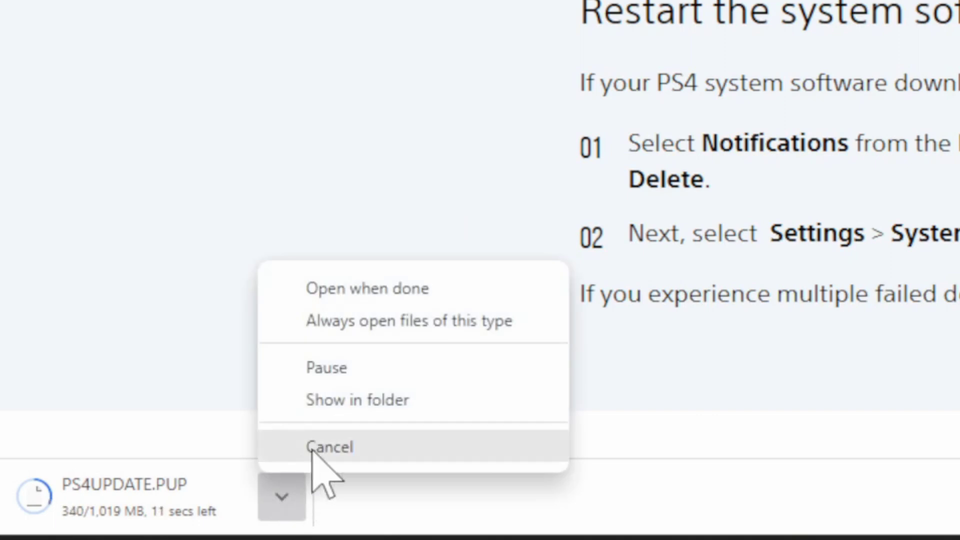
left_click(400, 402)
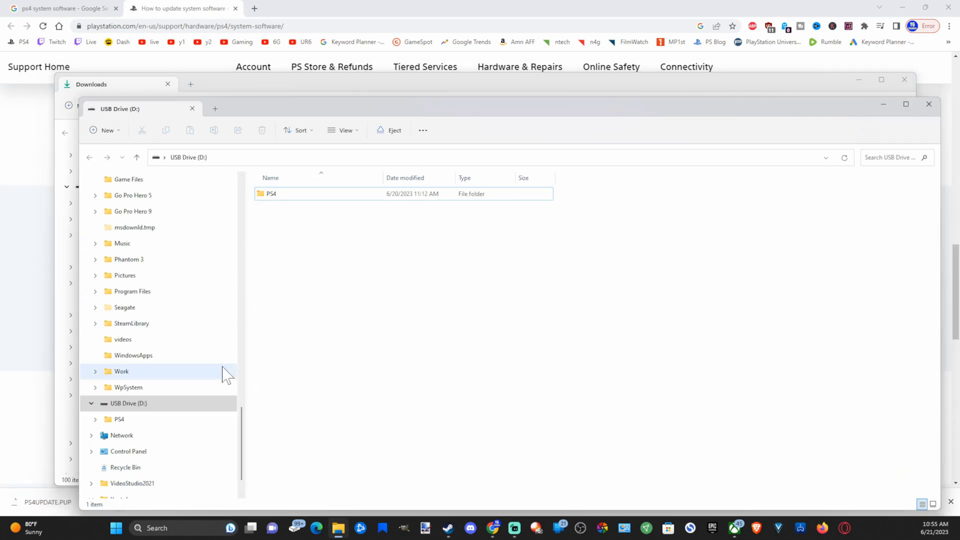
Step: Go to This PC and open USB Drive (D:), listed as FAT32
scroll(219, 384, "up", 5)
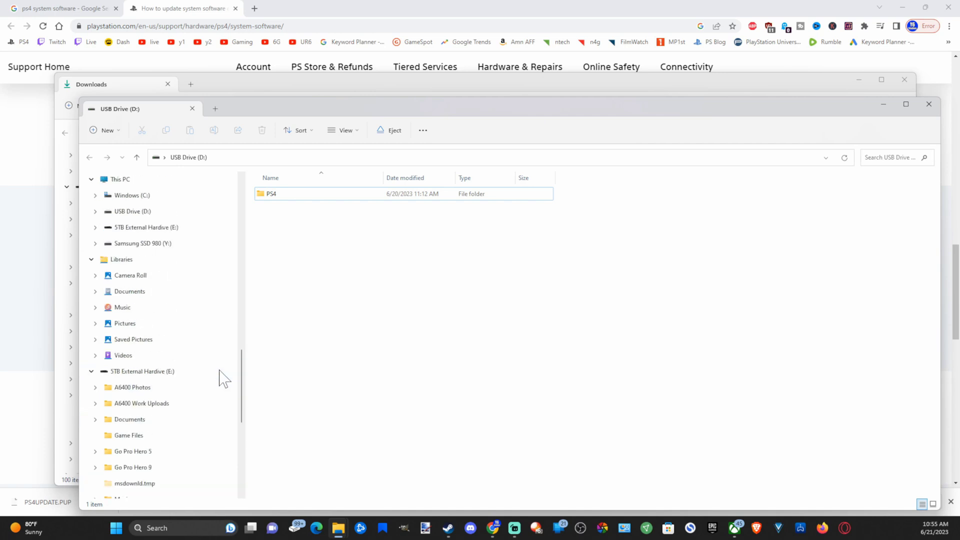
scroll(228, 367, "down", 6)
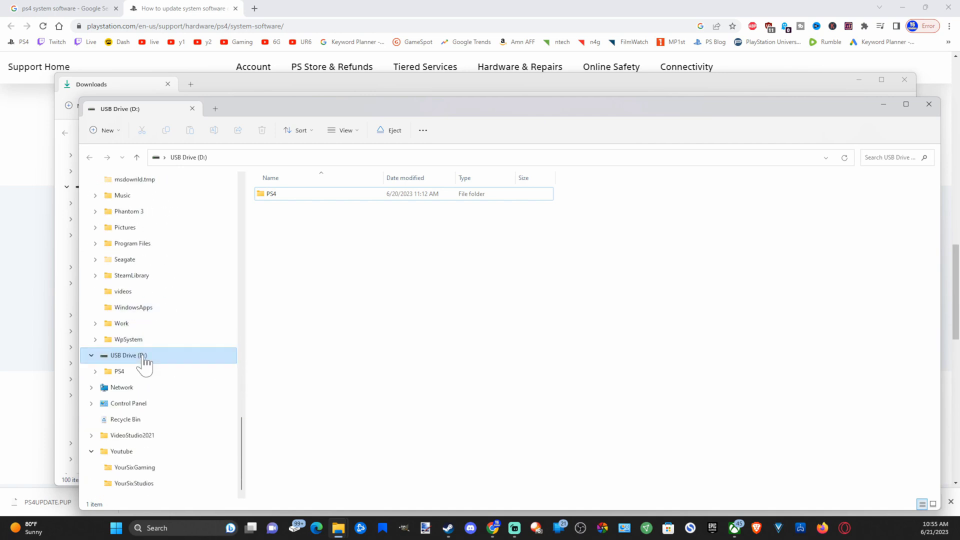
scroll(168, 452, "up", 6)
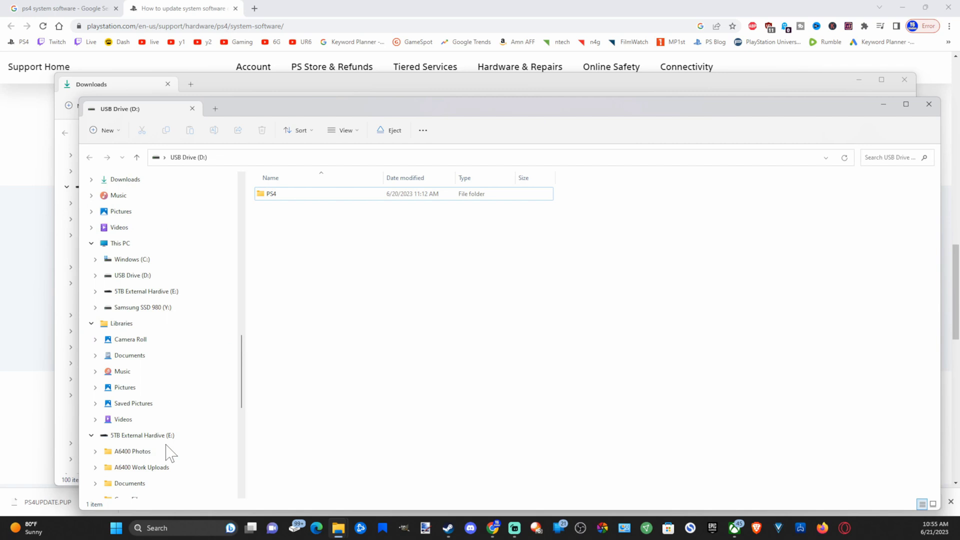
left_click(126, 341)
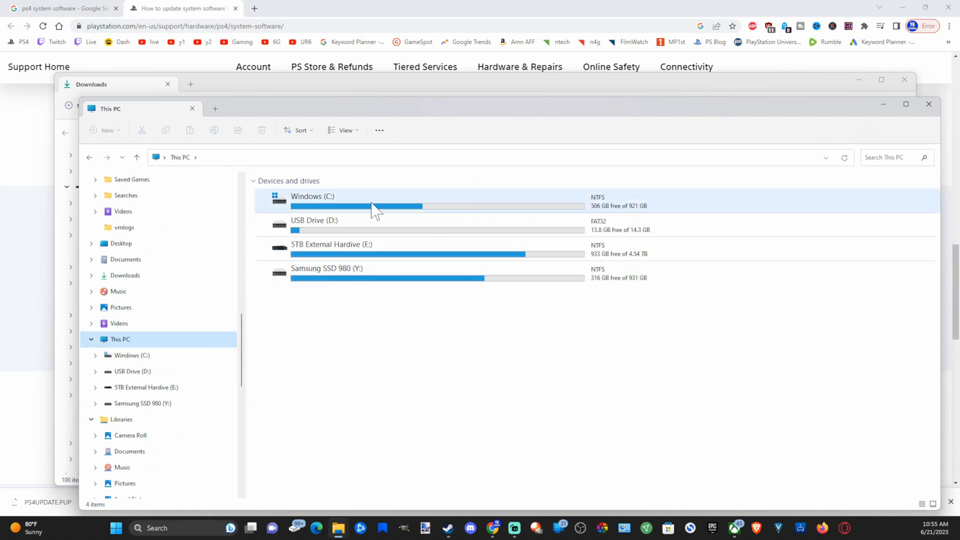
double_click(304, 229)
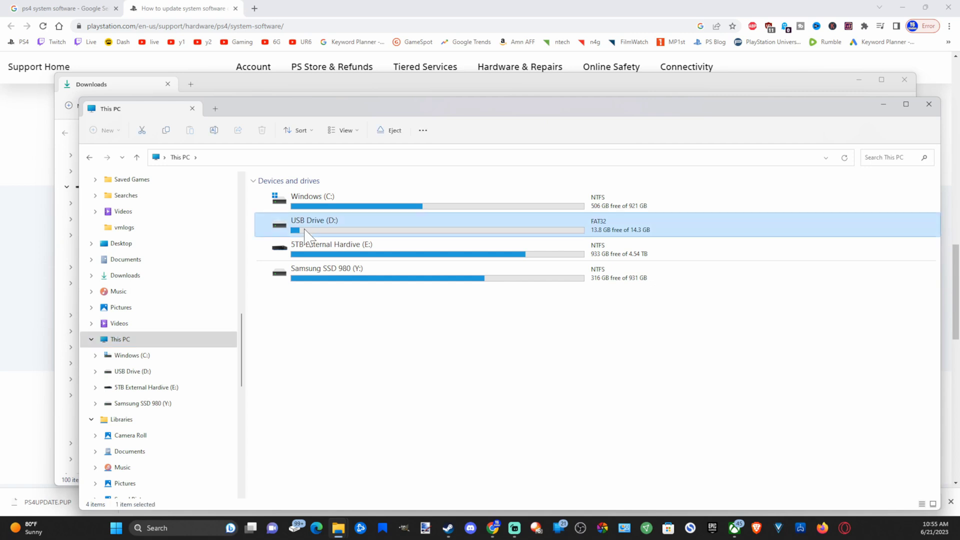
Step: Quick-format USB Drive (D:) as FAT32, confirming that all its data is erased
right_click(136, 378)
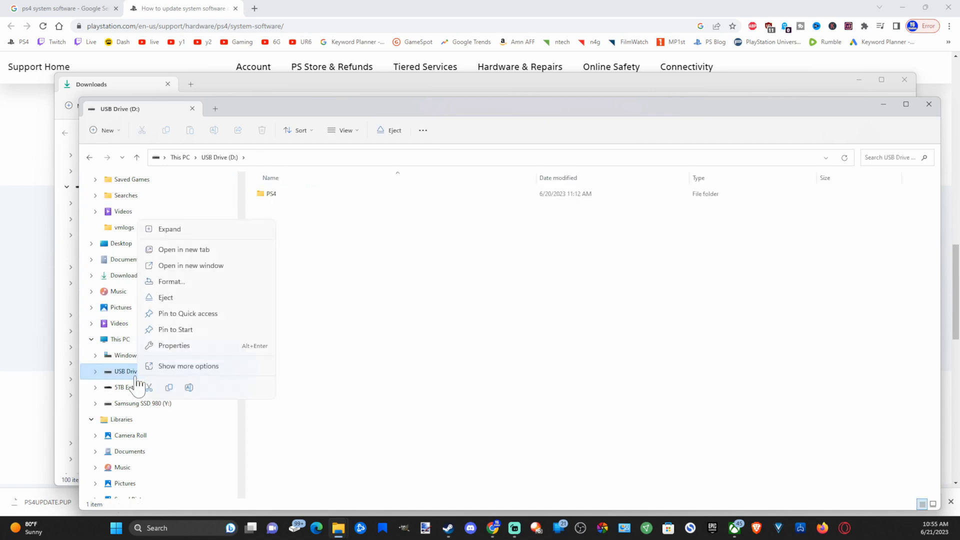
left_click(170, 282)
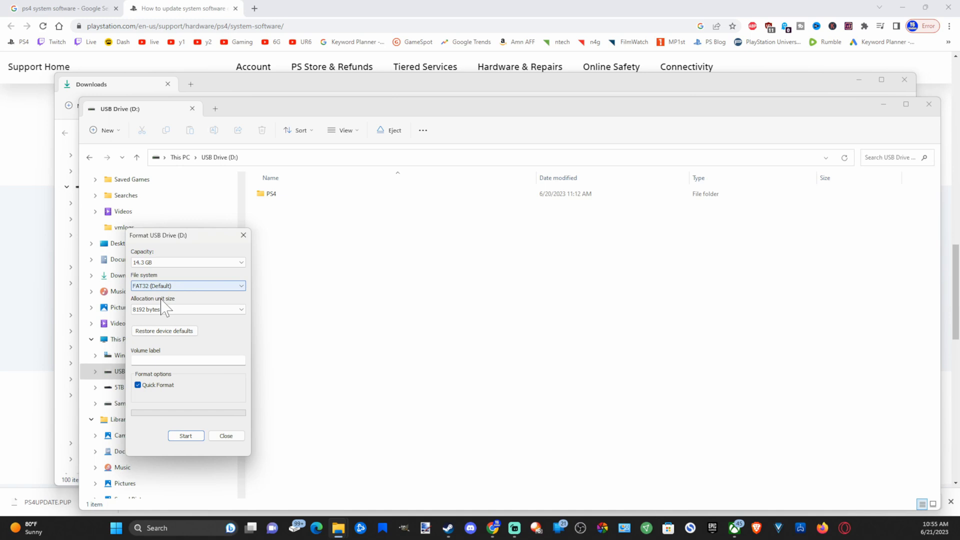
left_click(186, 436)
left_click(499, 262)
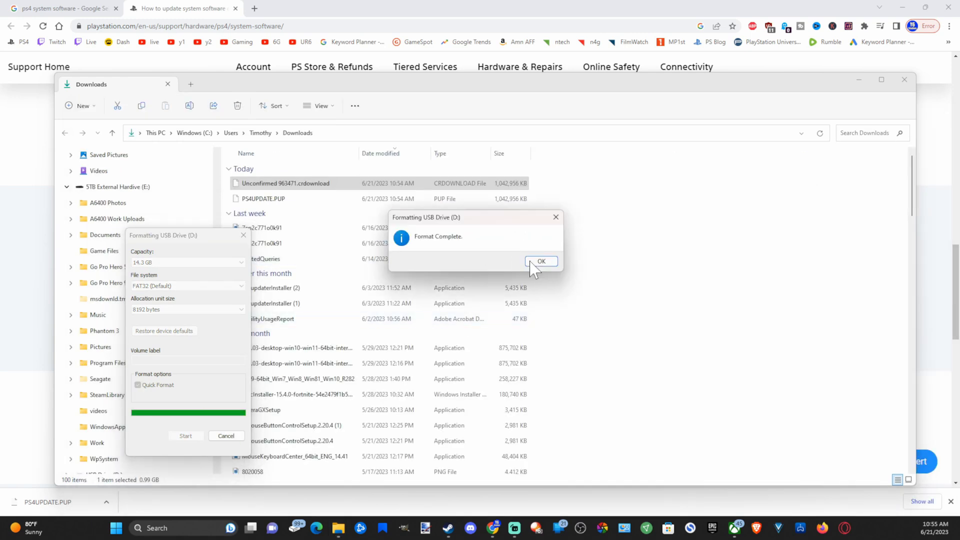
left_click(542, 261)
left_click(226, 436)
left_click(279, 193)
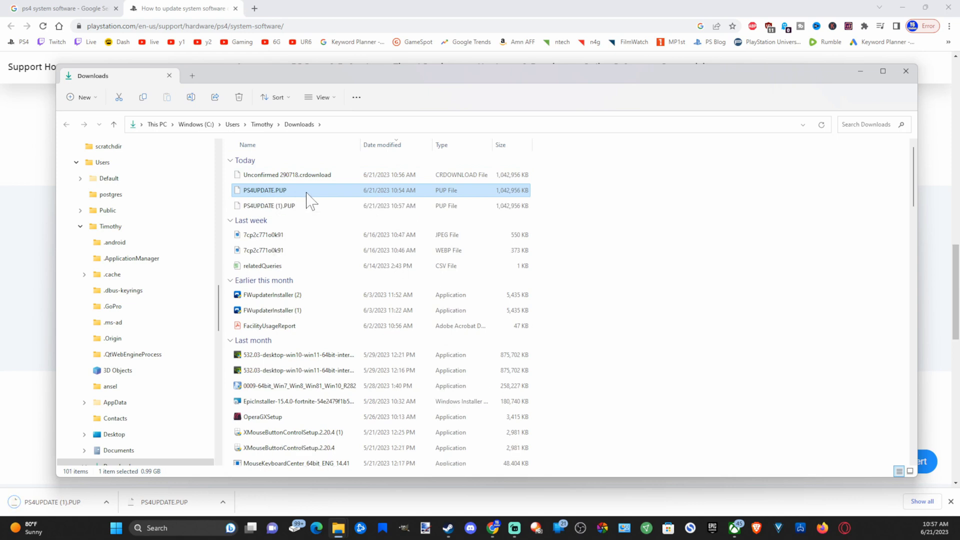
Step: Cut PS4UPDATE.PUP from the Downloads folder for moving to USB Drive (D:)
right_click(307, 199)
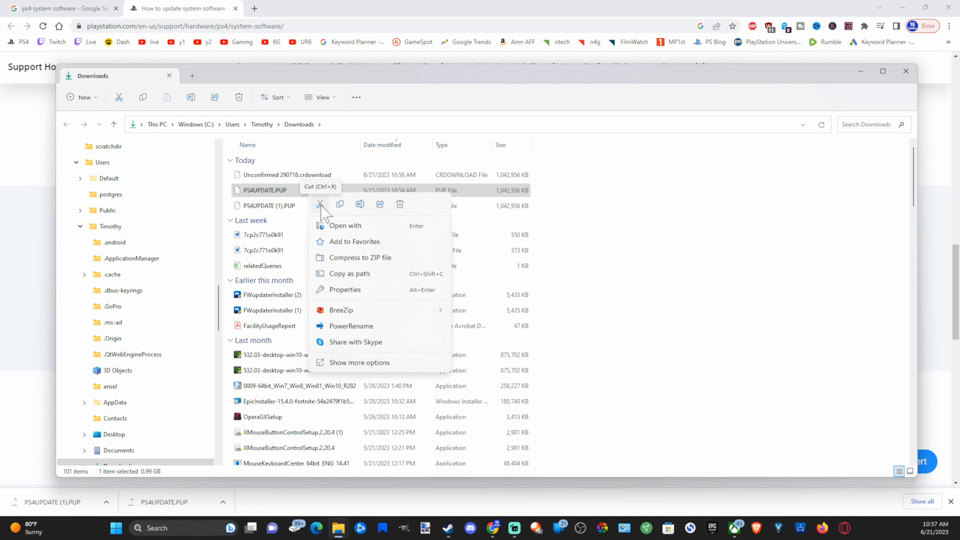
left_click(320, 205)
scroll(150, 238, "down", 9)
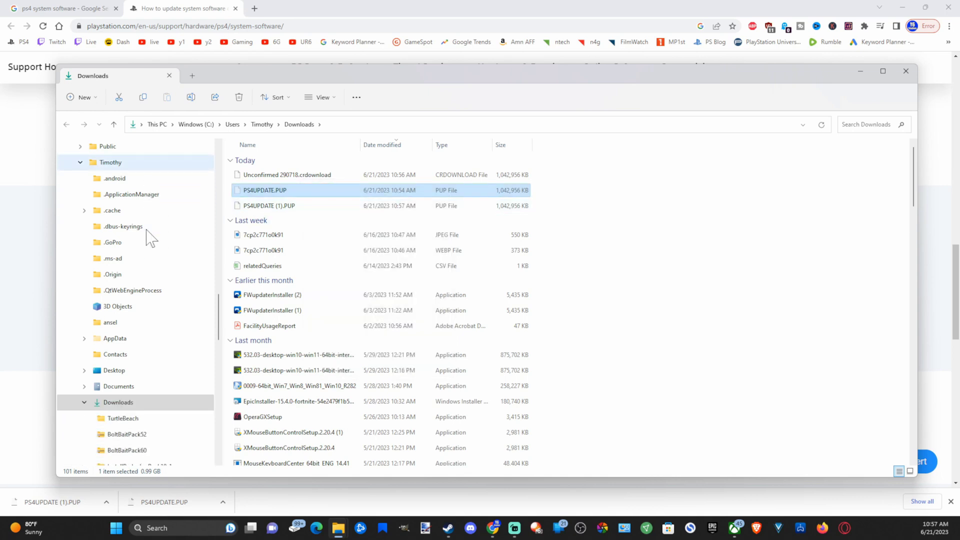
scroll(145, 249, "down", 10)
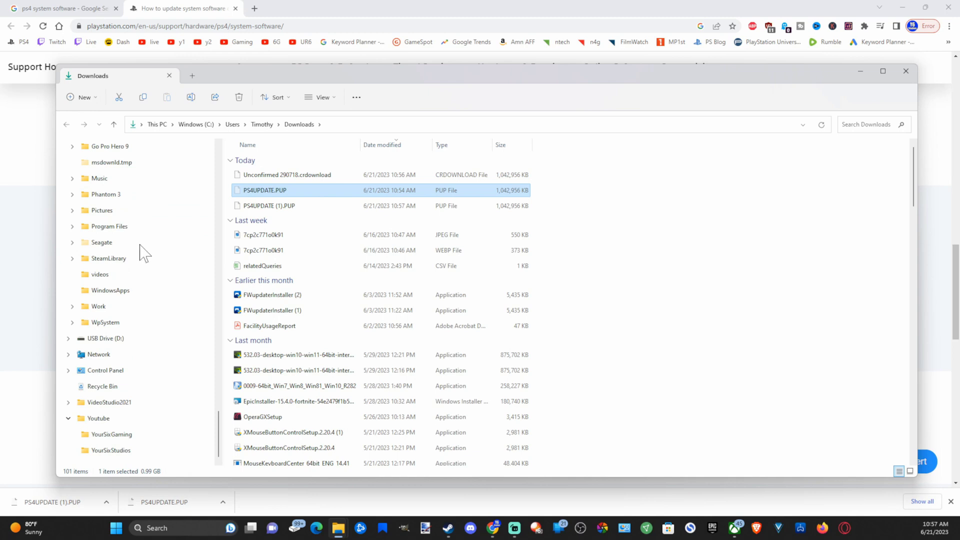
Step: Paste the cut PS4UPDATE.PUP onto the empty USB drive's root
left_click(94, 339)
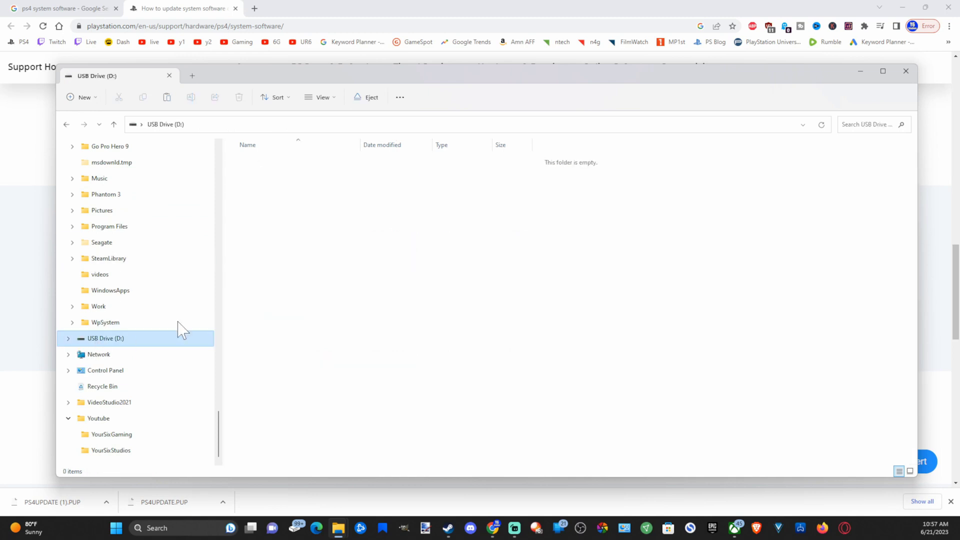
right_click(345, 252)
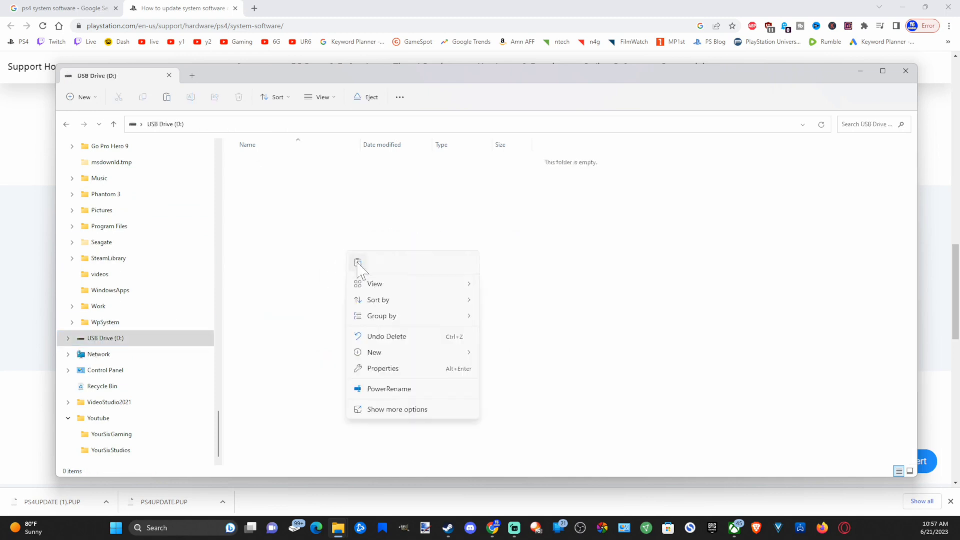
left_click(358, 264)
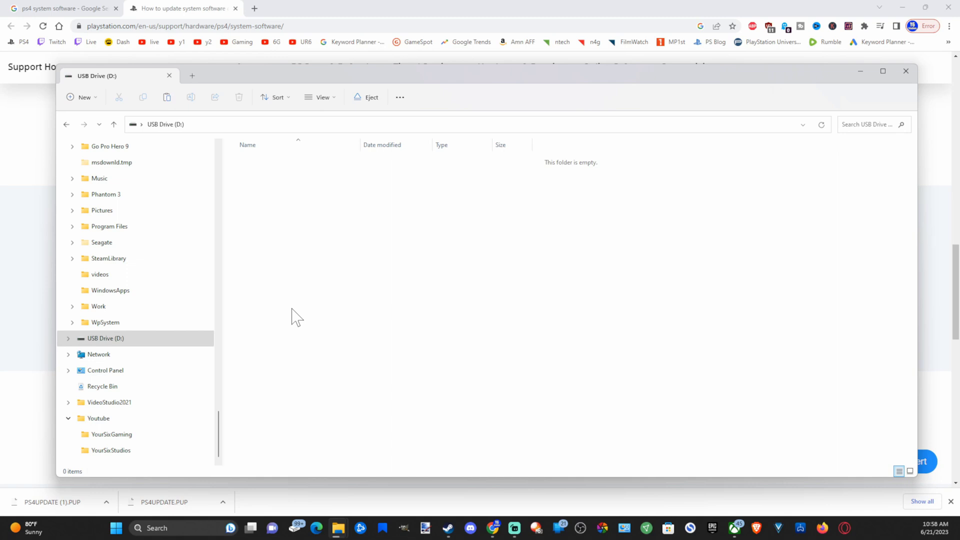
Step: Create a new folder named PS4 on the USB drive
right_click(339, 323)
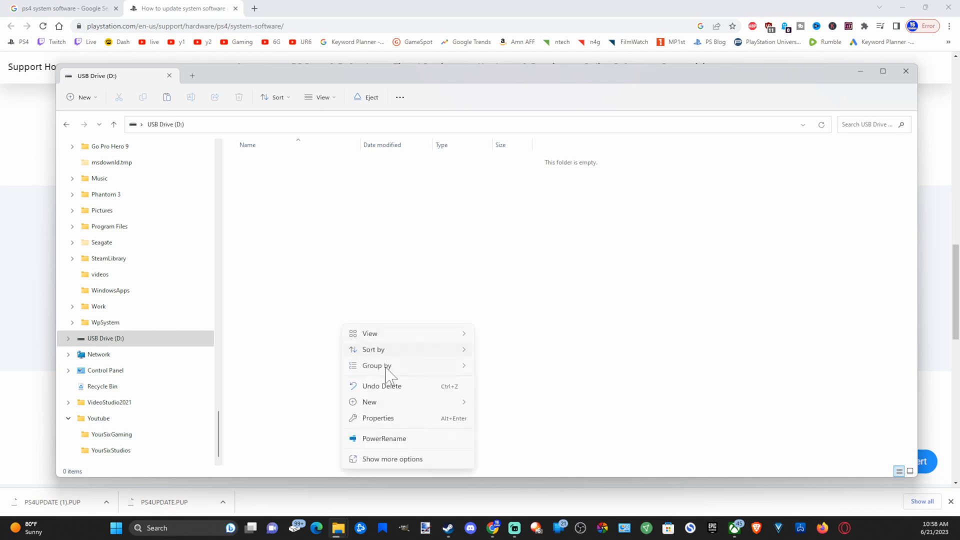
mouse_move(392, 403)
left_click(495, 405)
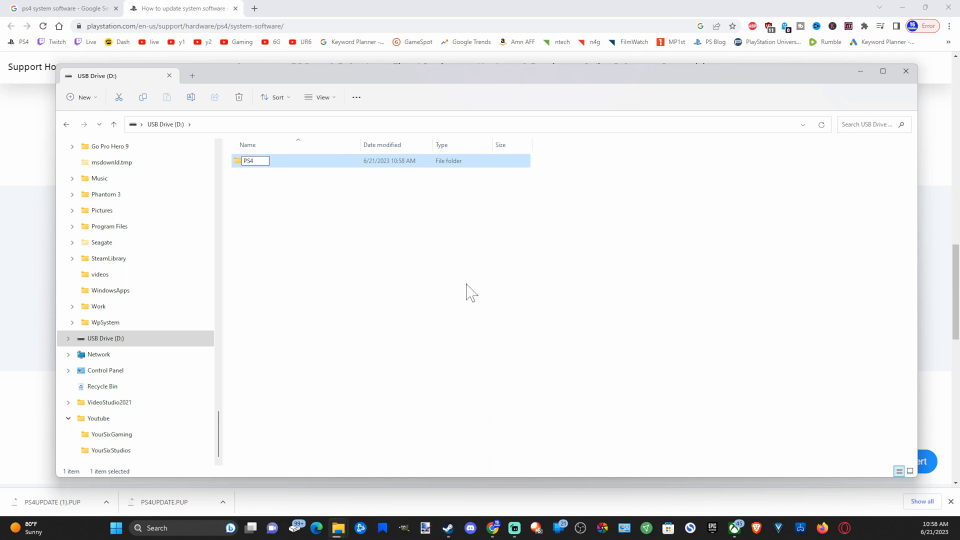
type("PS4")
key("Return")
Step: Inside the PS4 folder, create a new subfolder named Update
double_click(306, 170)
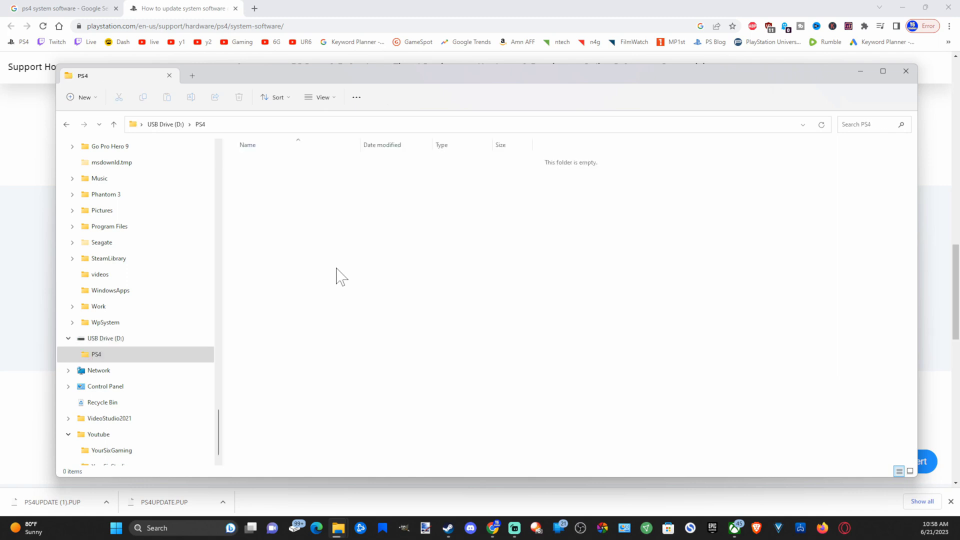
right_click(336, 269)
mouse_move(406, 349)
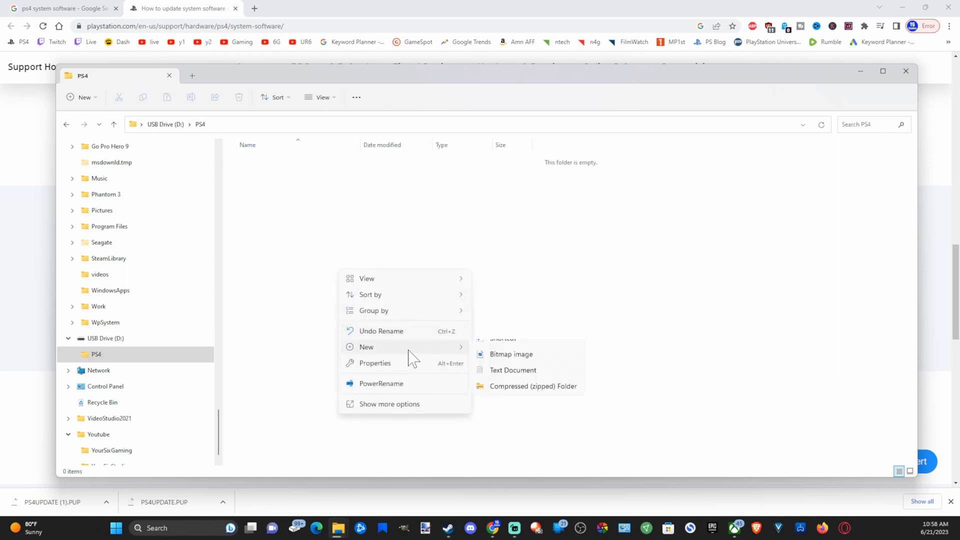
left_click(499, 349)
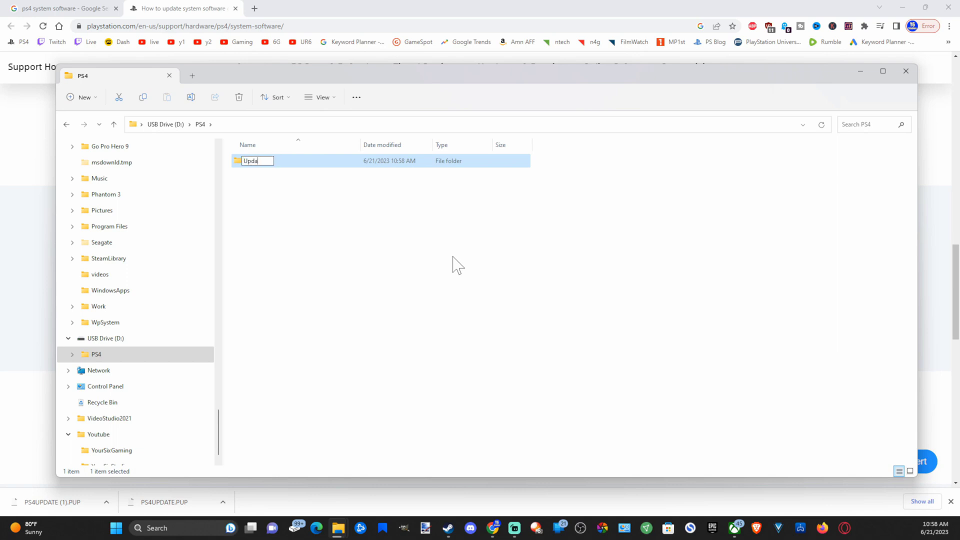
left_click(351, 176)
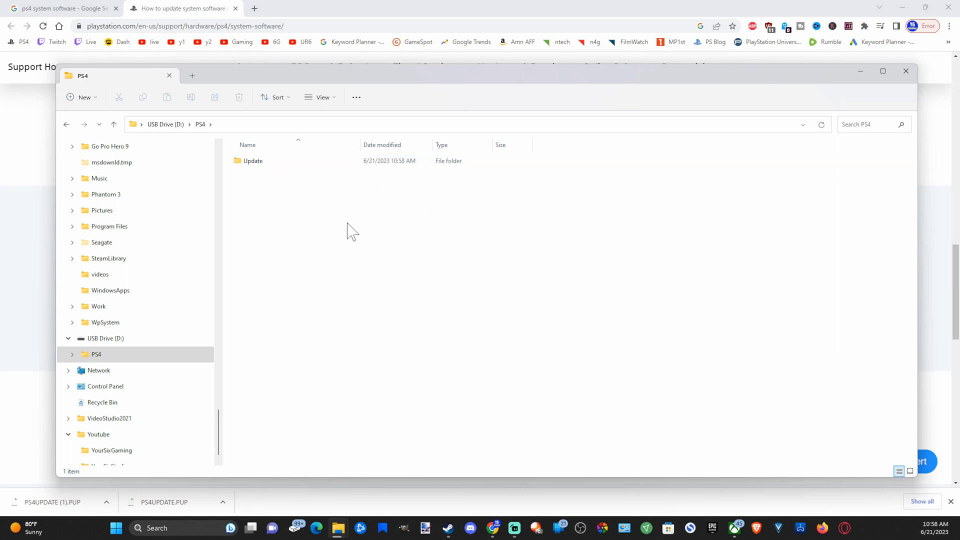
Step: Check the empty Update folder, then cut PS4UPDATE.PUP from the USB drive's root
double_click(304, 164)
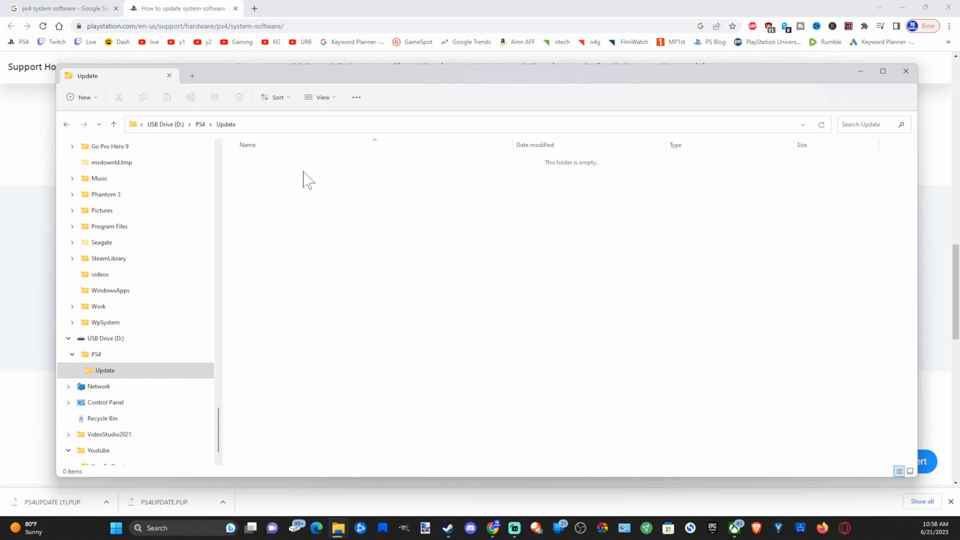
key("alt+Up")
key("alt+Up")
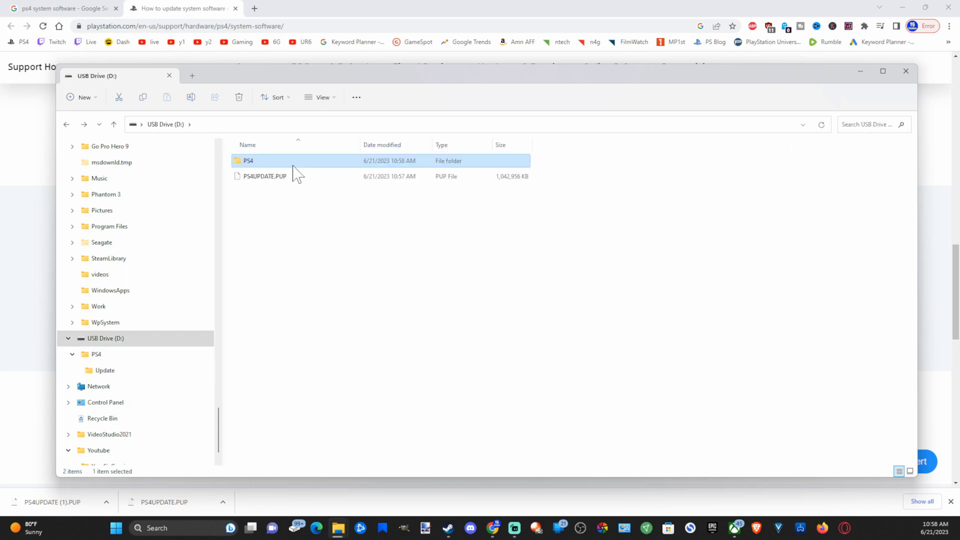
left_click(281, 178)
right_click(281, 178)
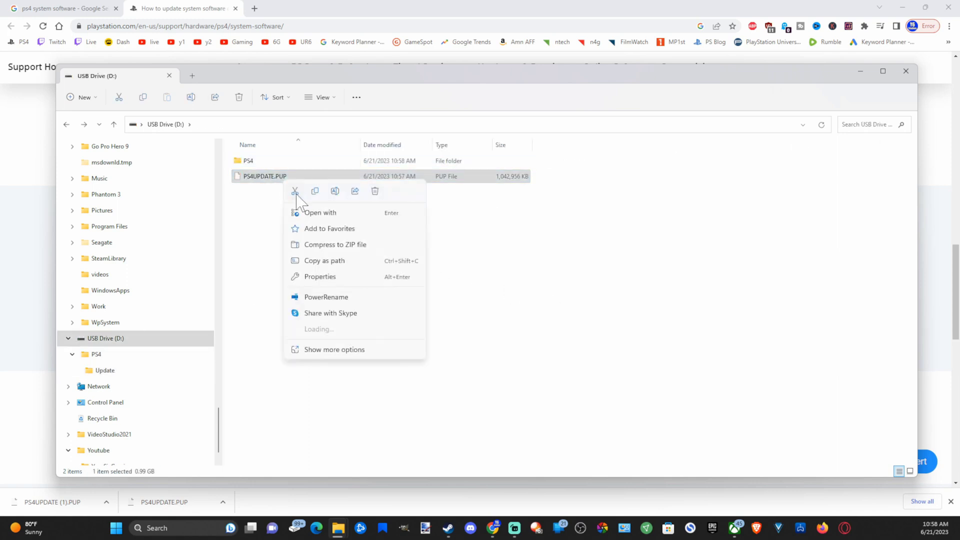
left_click(296, 191)
Step: Paste PS4UPDATE.PUP into PS4\Update and reopen Update to confirm it's there
double_click(248, 161)
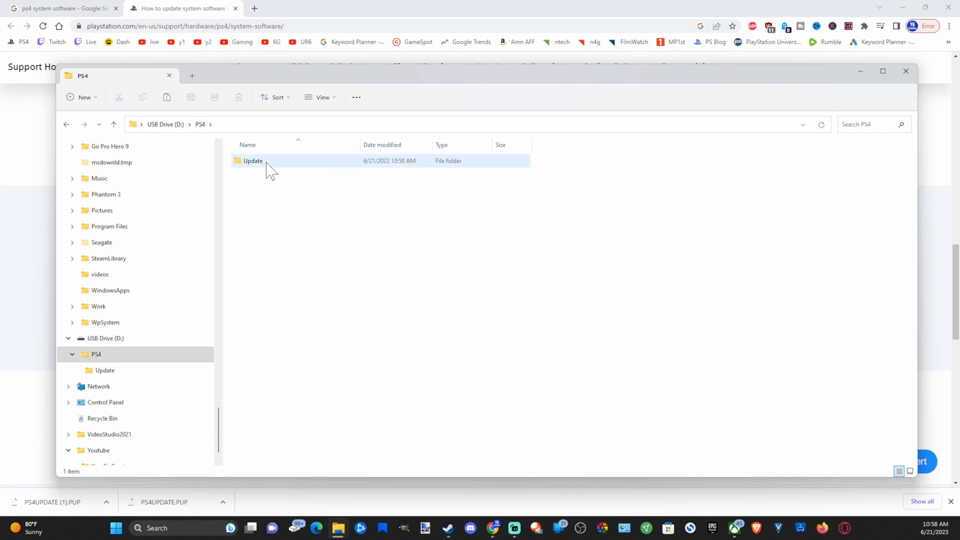
left_click(264, 162)
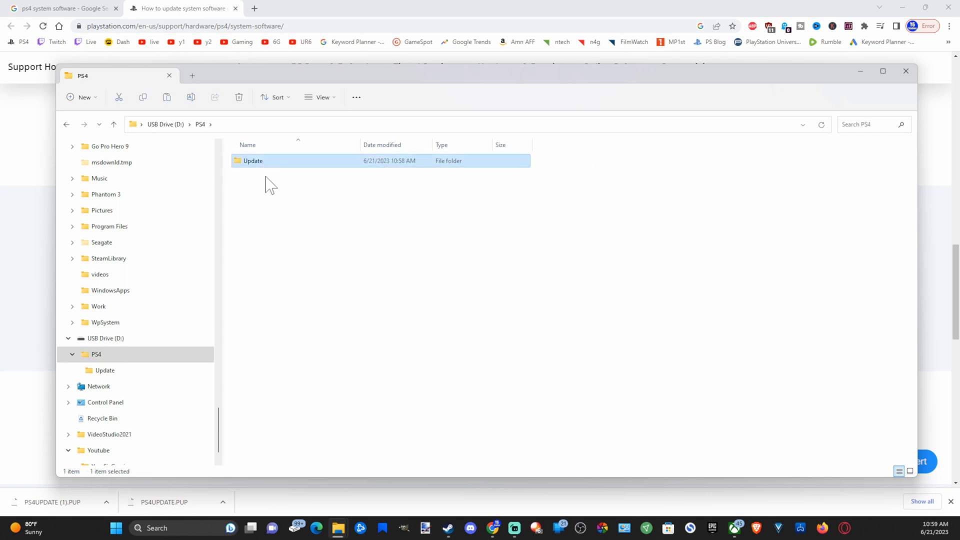
double_click(261, 164)
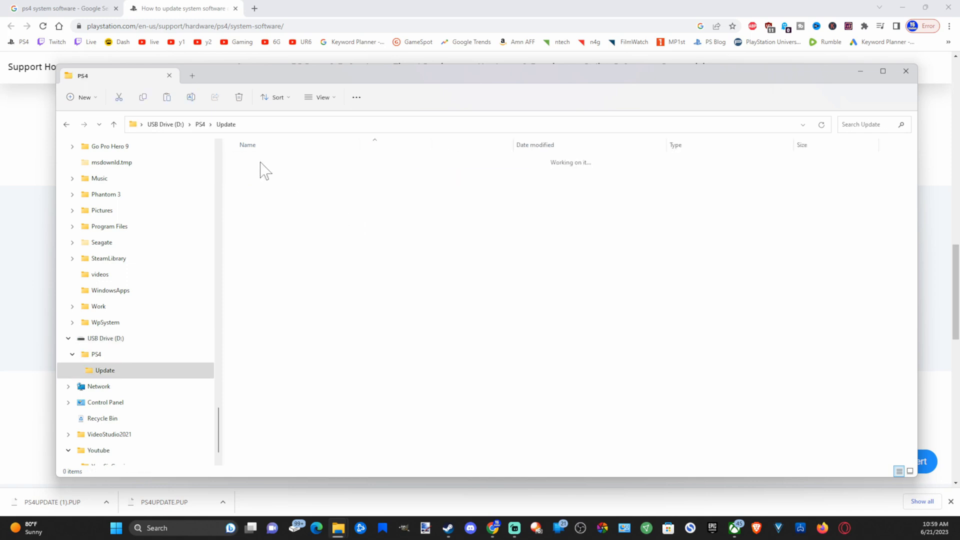
right_click(305, 216)
left_click(315, 226)
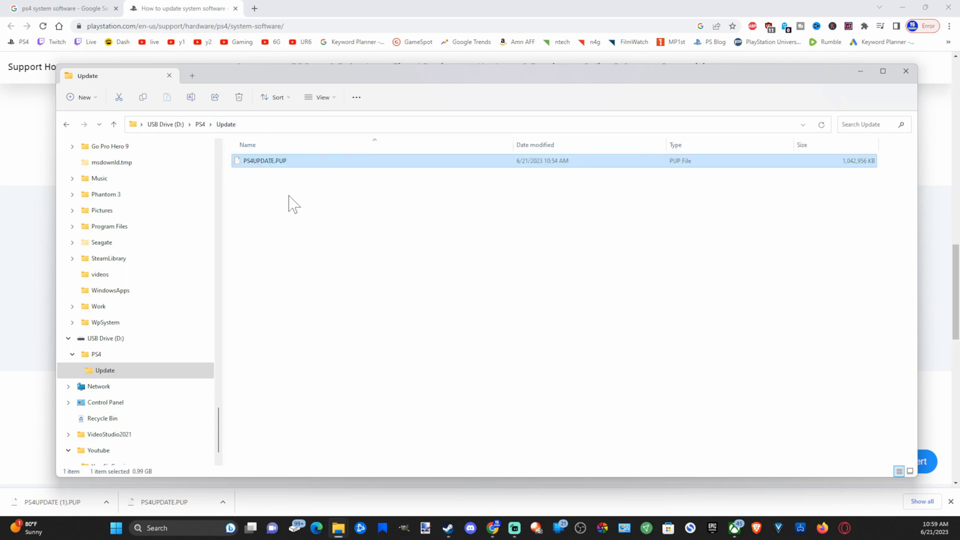
left_click(199, 124)
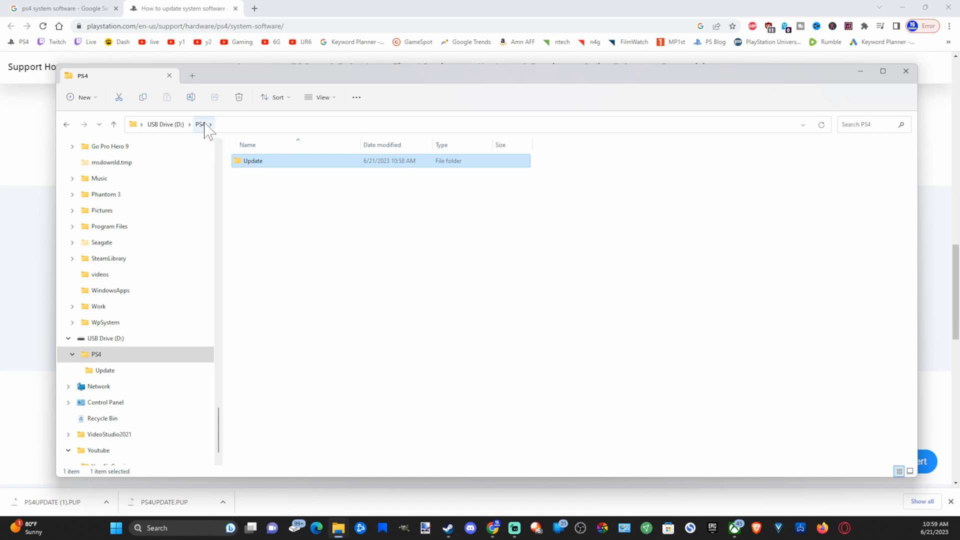
double_click(259, 162)
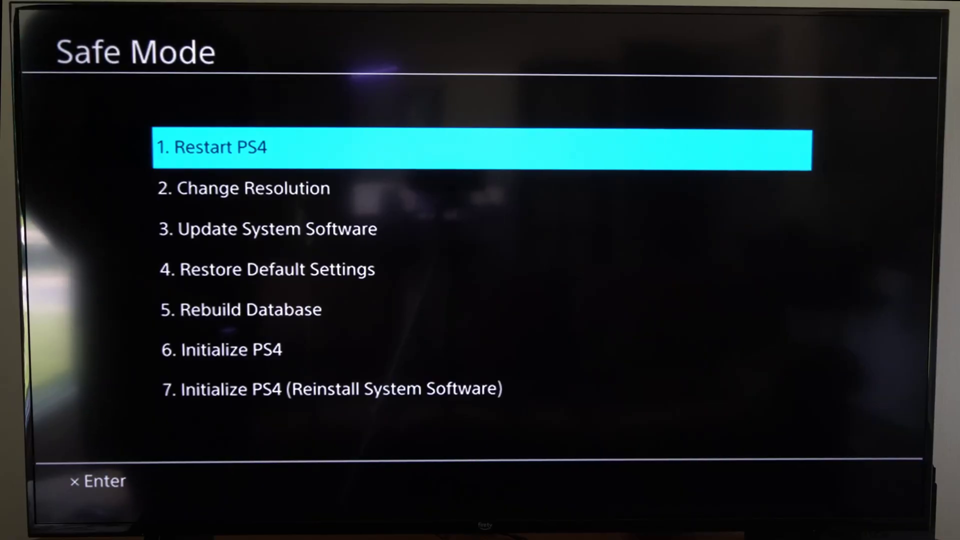
key("Down")
key("Down")
key("Down")
key("Down")
key("Down")
key("Down")
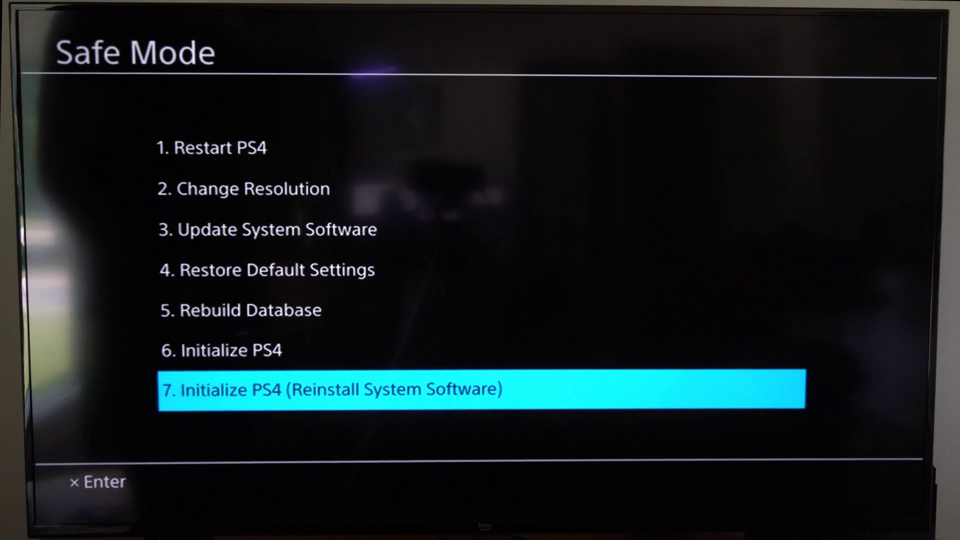
key("Return")
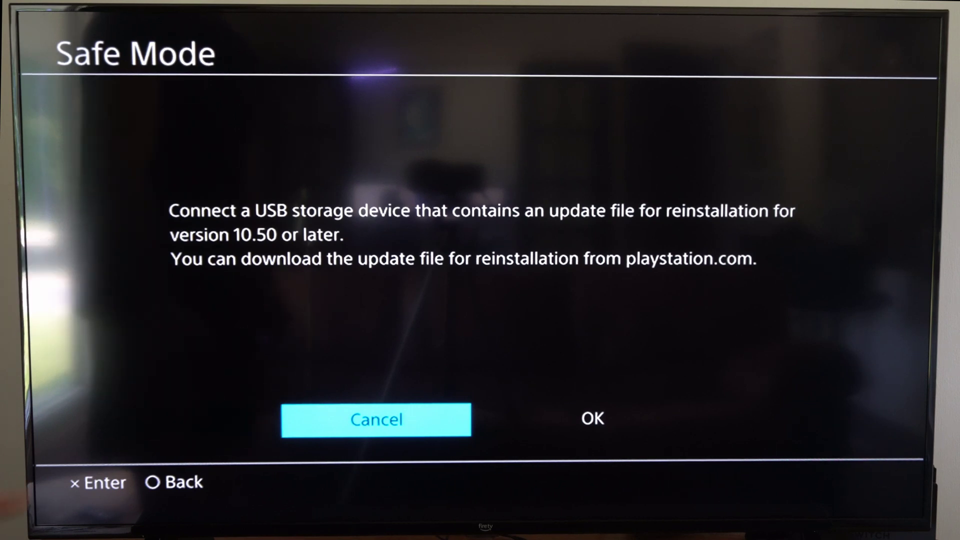
Step: In Safe Mode, choose Update System Software from USB storage and proceed with Version 10.50
key("Return")
key("Up")
key("Up")
key("Up")
key("Up")
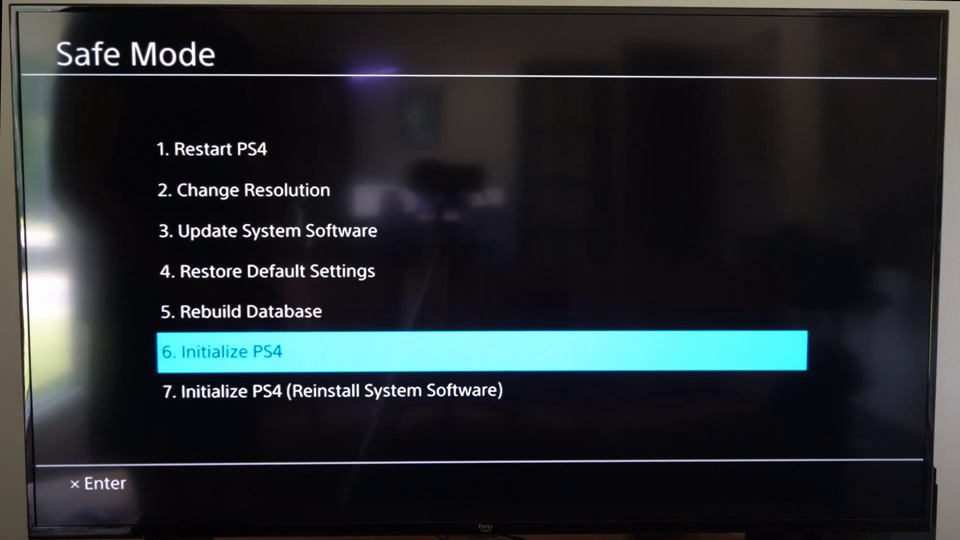
key("Return")
key("Down")
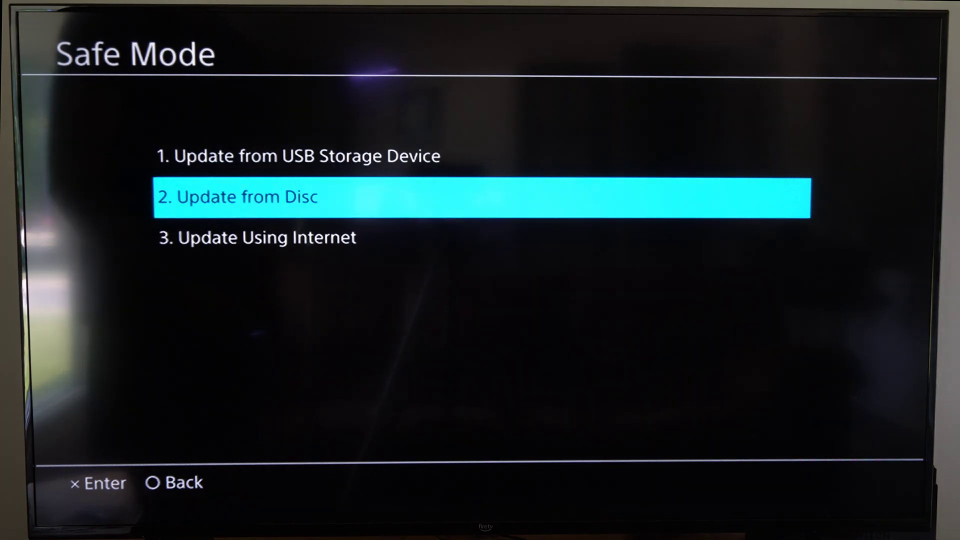
key("Up")
key("Return")
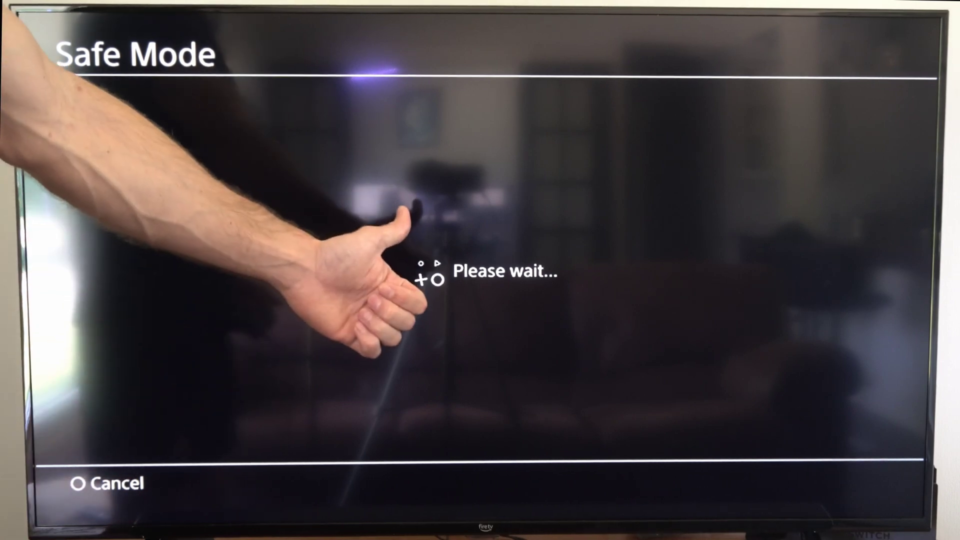
key("Return")
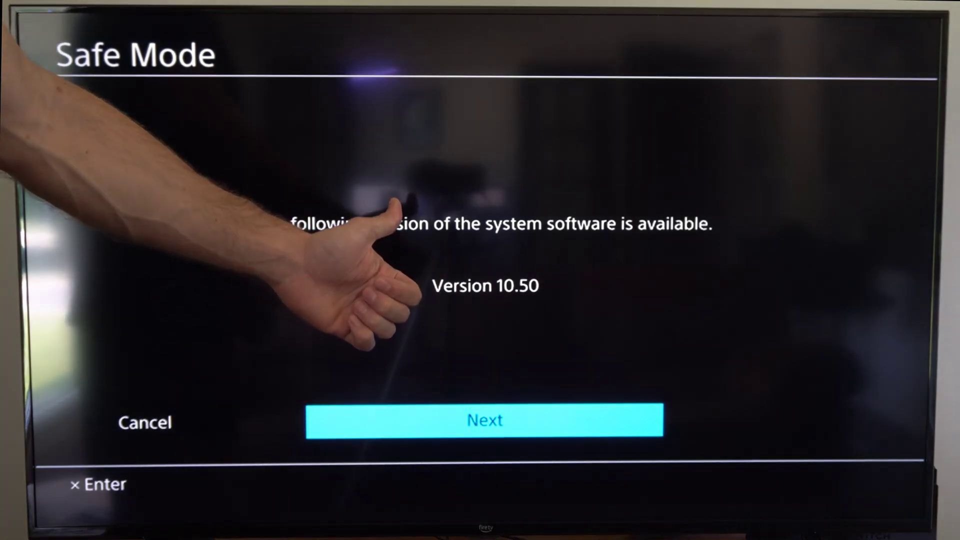